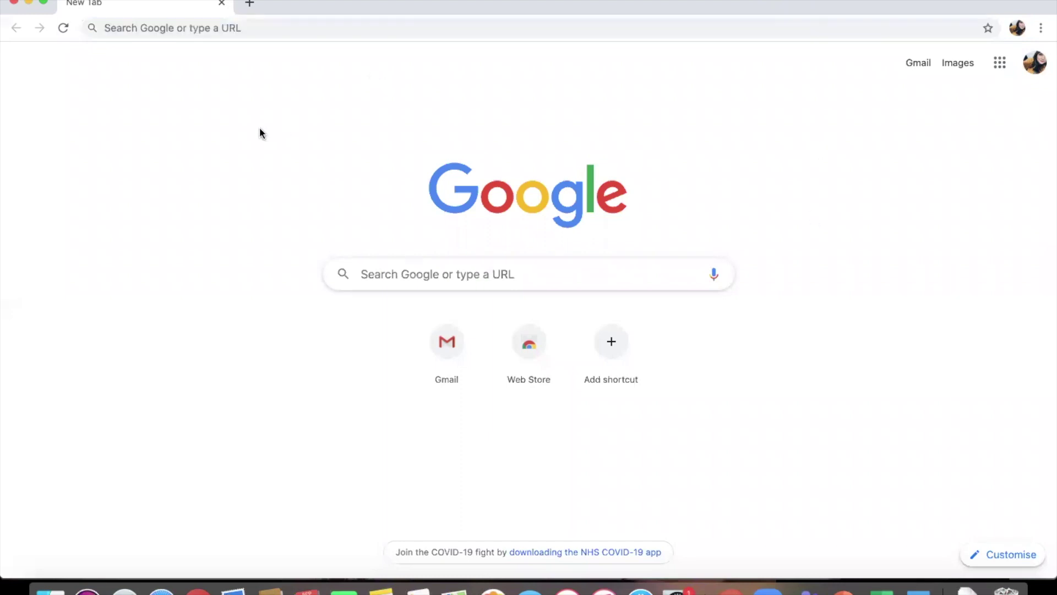
- Search Google for 'turnitin uk' and follow the TurnitinUK.com result to its login page
{"action": "left_click", "coordinate": [199, 29]}
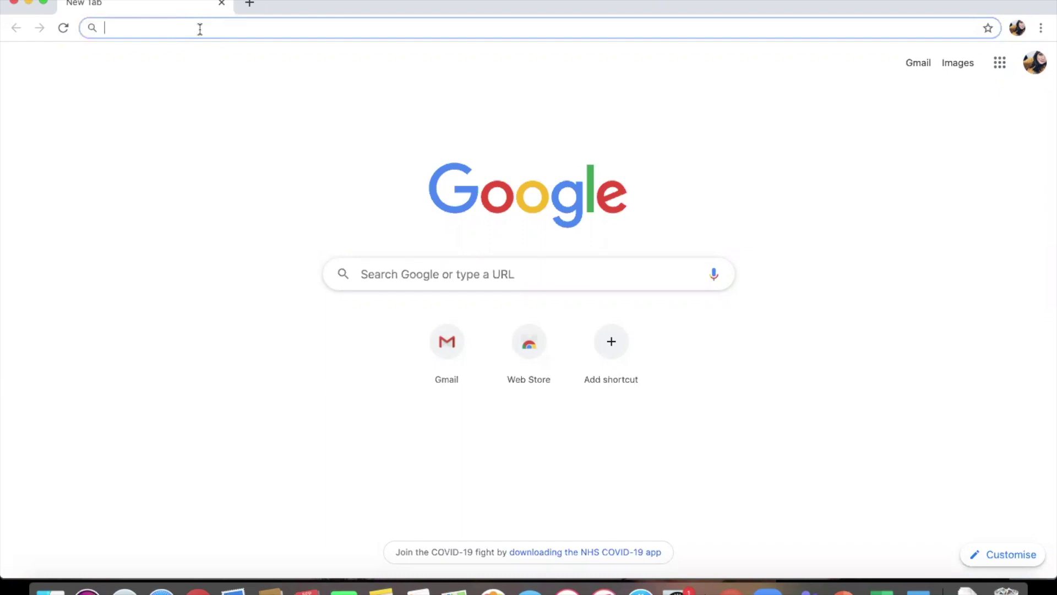
{"action": "type", "text": "tur"}
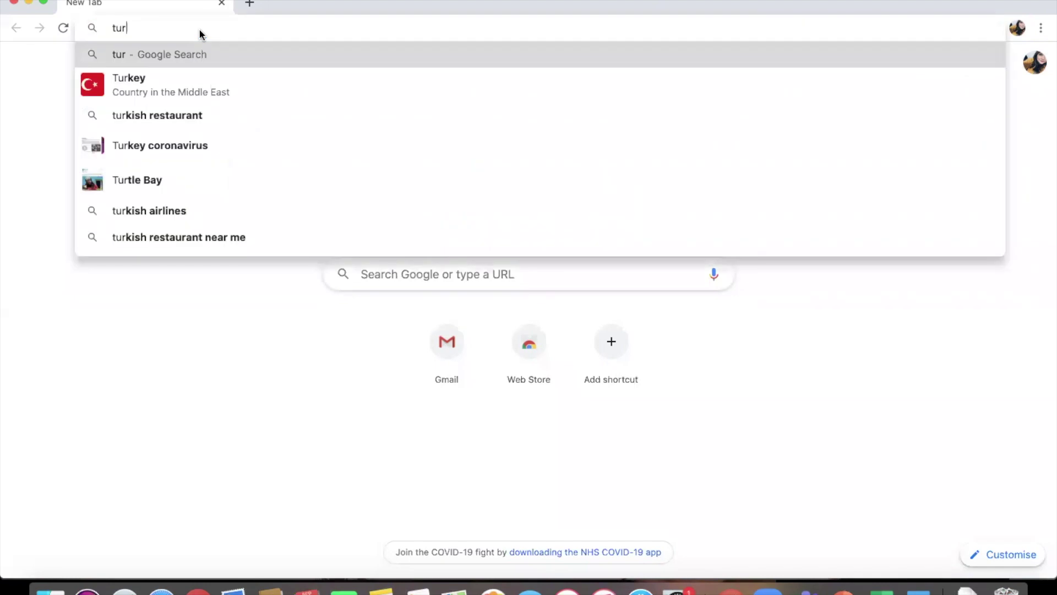
{"action": "type", "text": "nitin"}
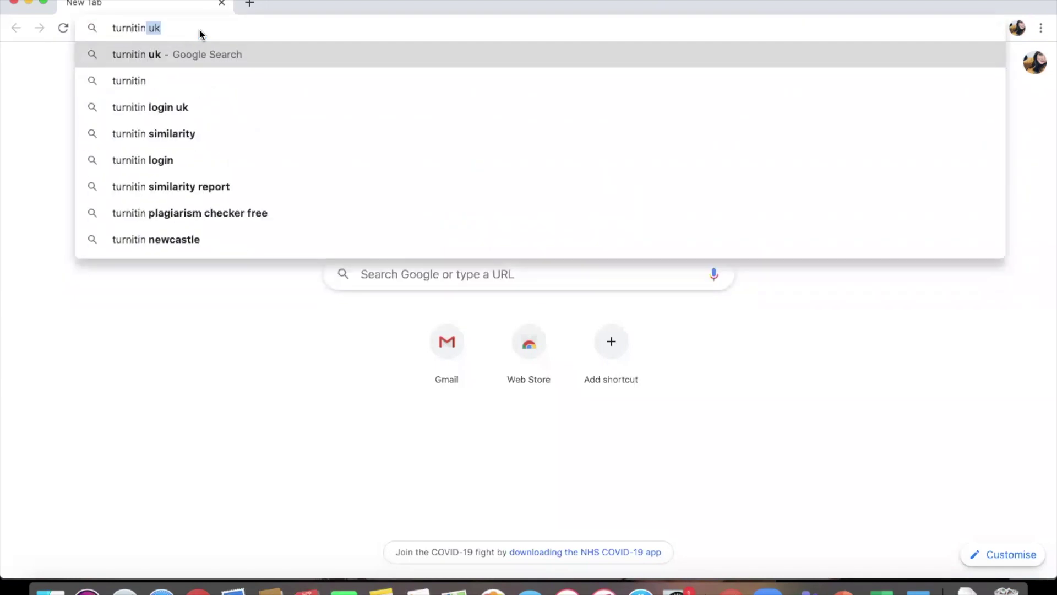
{"action": "type", "text": " uk"}
{"action": "key", "text": "Return"}
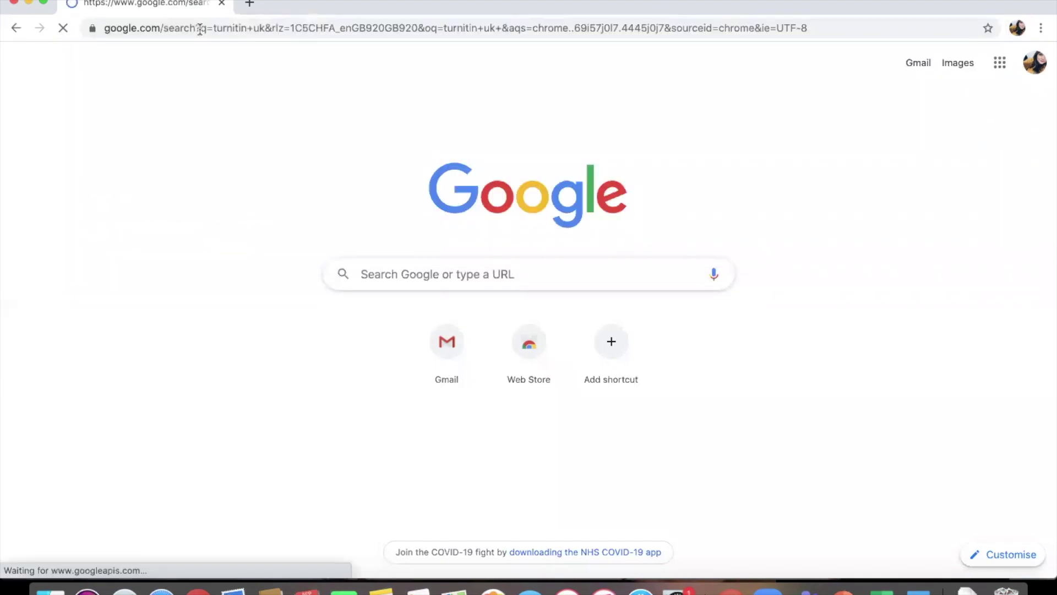
{"action": "scroll", "coordinate": [182, 276], "scroll_direction": "down", "scroll_amount": 2}
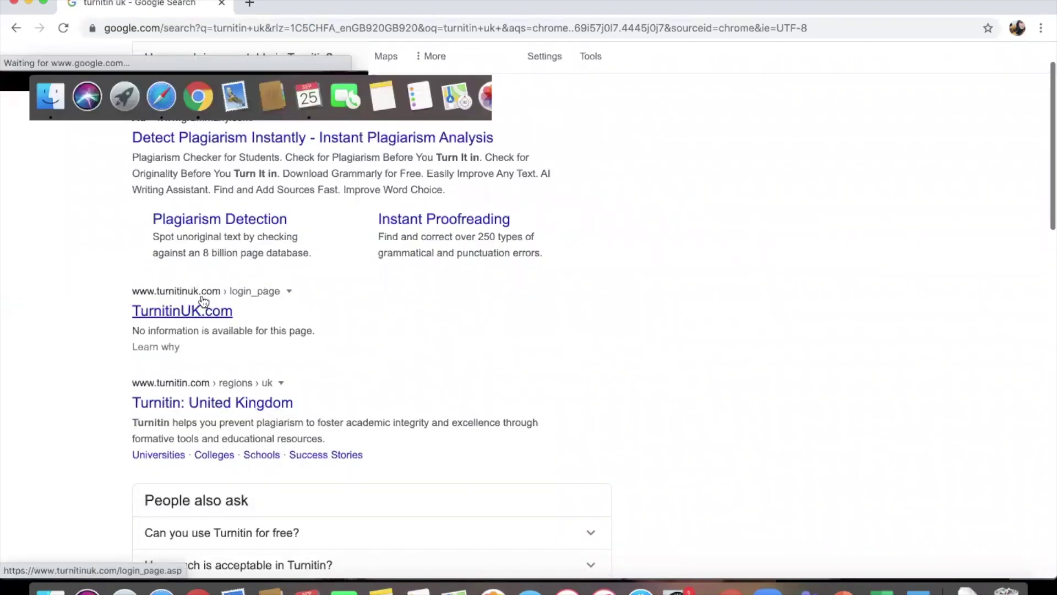
{"action": "left_click", "coordinate": [165, 400]}
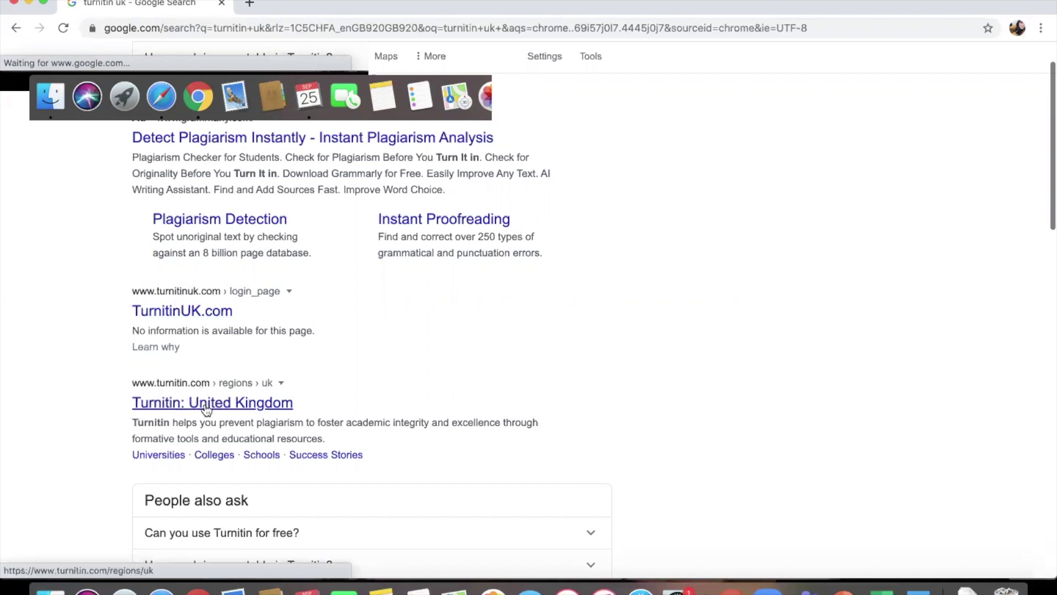
{"action": "left_click", "coordinate": [196, 314]}
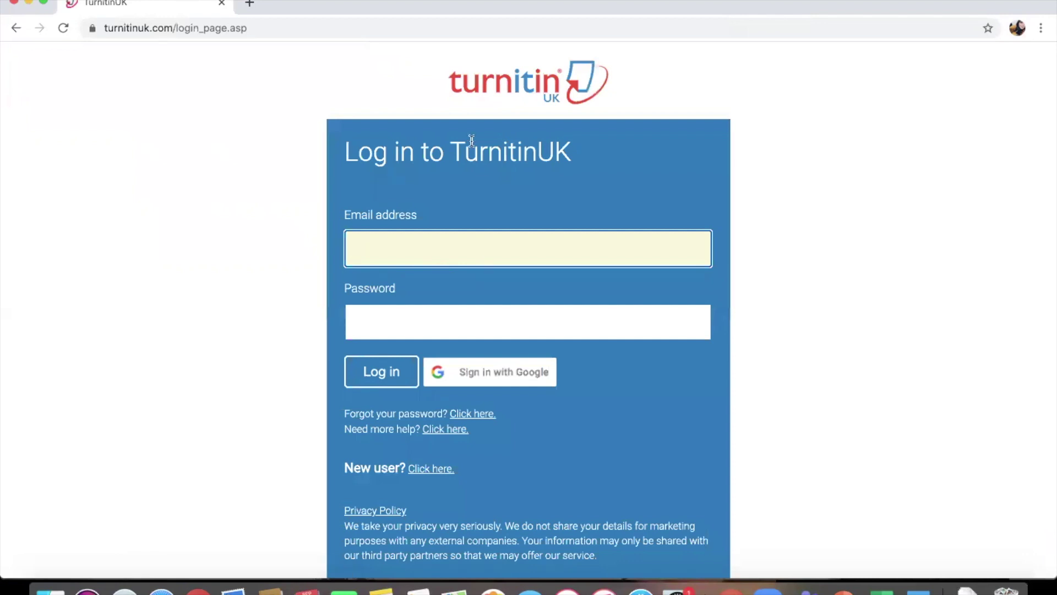
- Follow the 'New user? Click here.' link below the login form
{"action": "scroll", "coordinate": [525, 358], "scroll_direction": "down", "scroll_amount": 1}
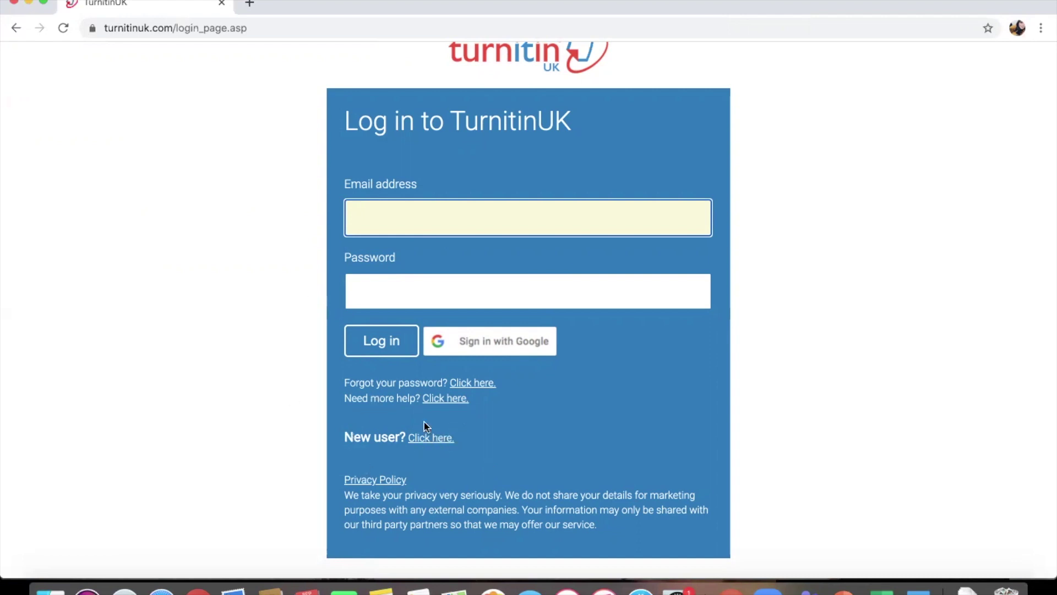
{"action": "left_click", "coordinate": [421, 441]}
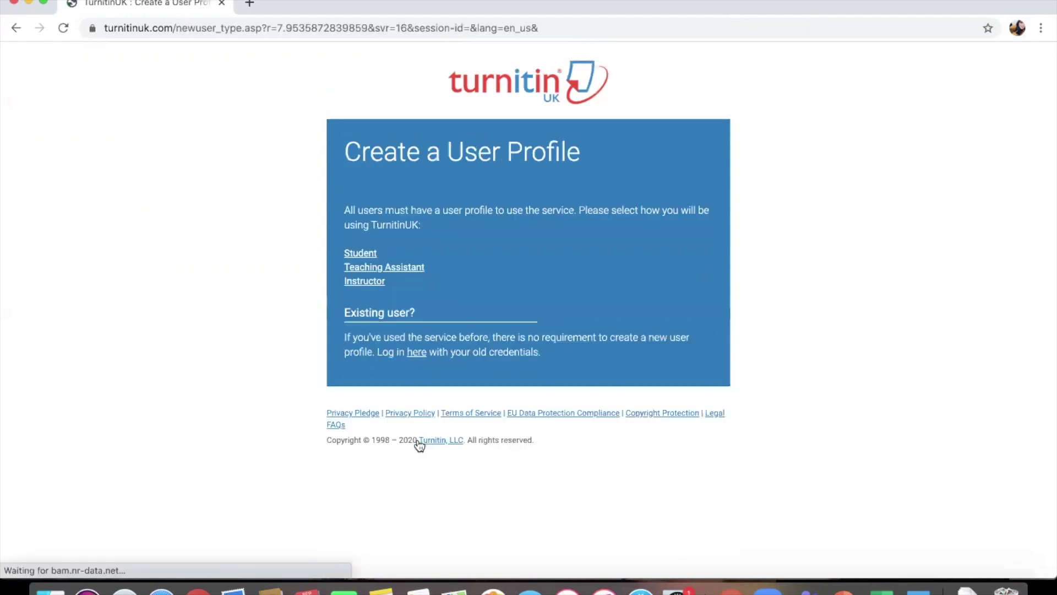
- Choose Student as the user type, then go to the Class ID and Class enrollment key fields
{"action": "left_click", "coordinate": [368, 254]}
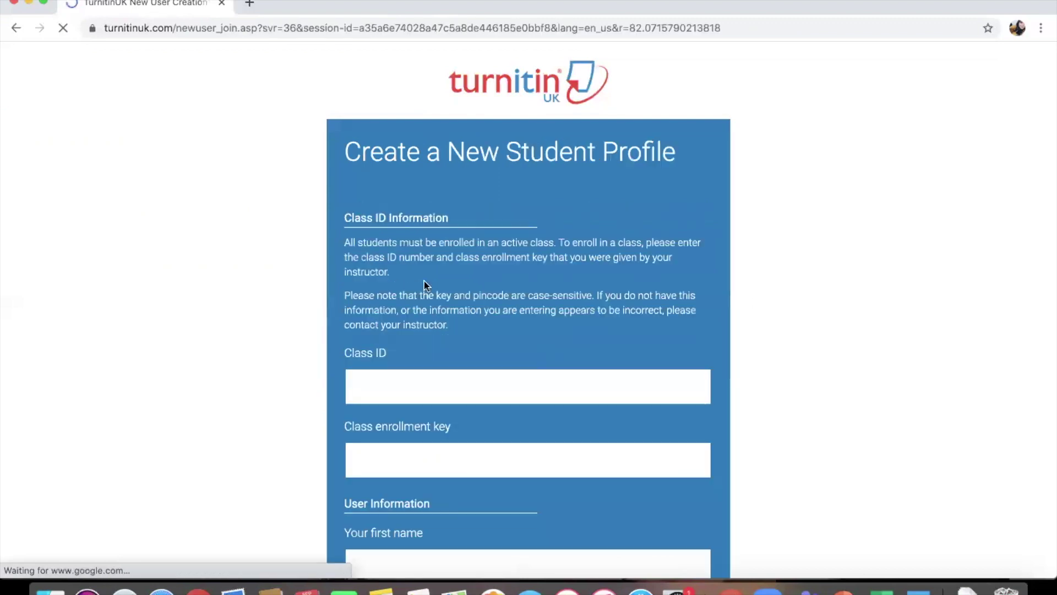
{"action": "scroll", "coordinate": [424, 281], "scroll_direction": "down", "scroll_amount": 2}
{"action": "left_click", "coordinate": [425, 281]}
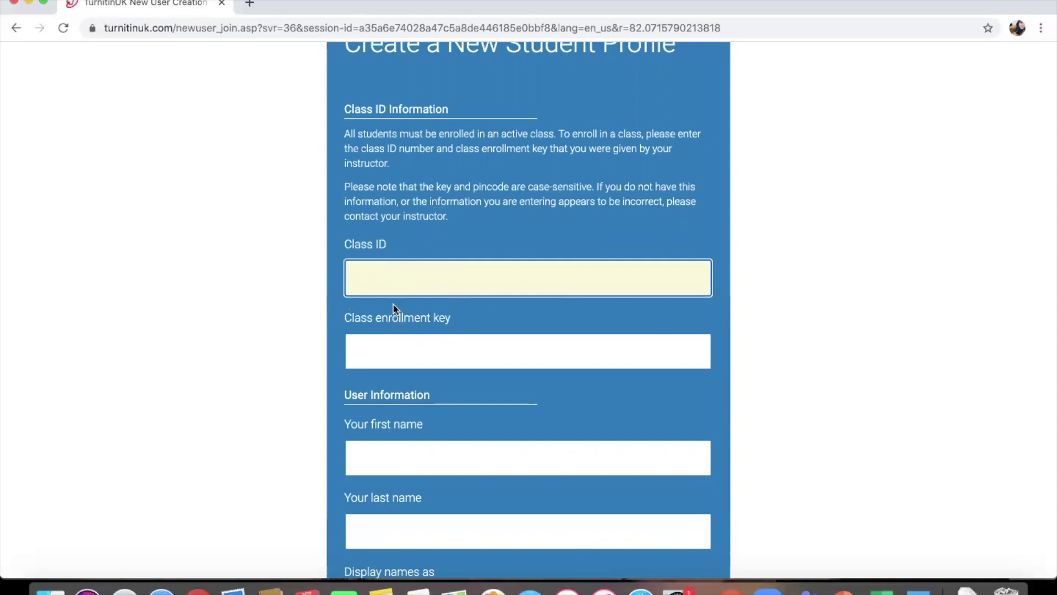
{"action": "left_click", "coordinate": [392, 337]}
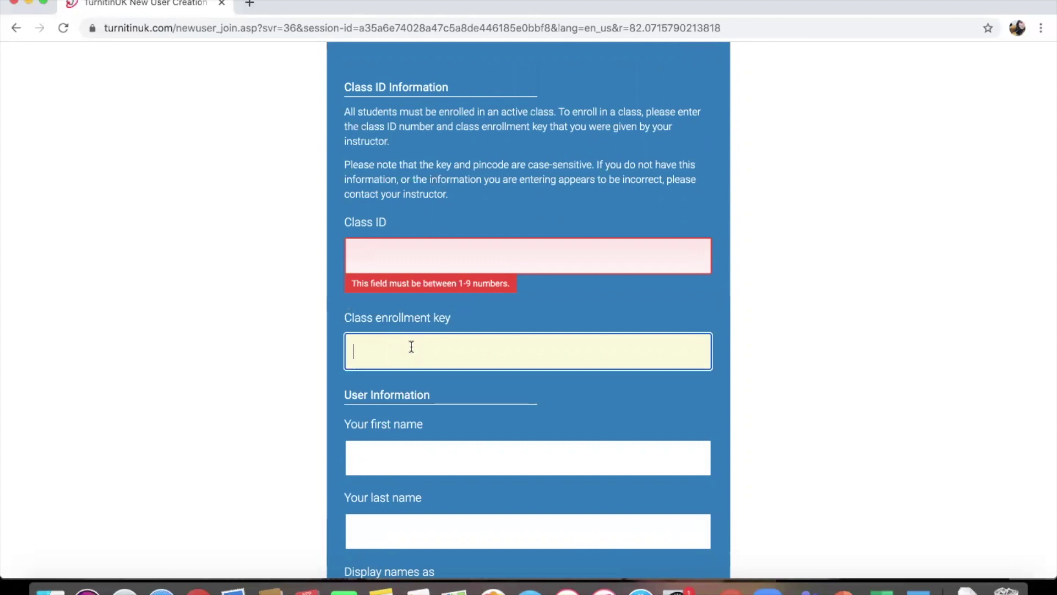
- Scroll down the new student profile form, then back up to the flagged Class ID field
{"action": "scroll", "coordinate": [412, 345], "scroll_direction": "down", "scroll_amount": 1}
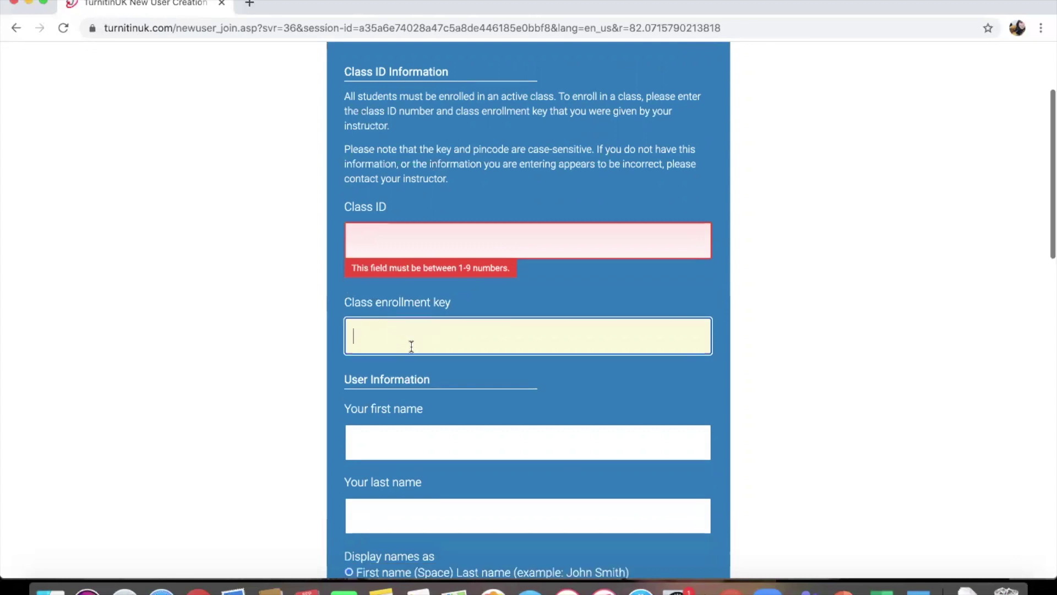
{"action": "scroll", "coordinate": [411, 346], "scroll_direction": "down", "scroll_amount": 5}
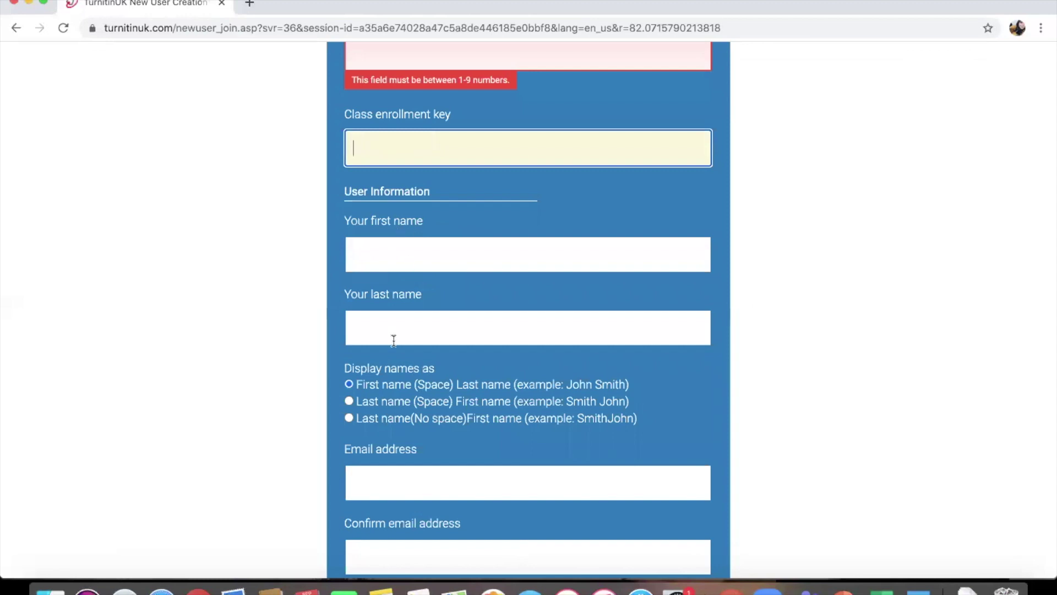
{"action": "scroll", "coordinate": [443, 408], "scroll_direction": "down", "scroll_amount": 3}
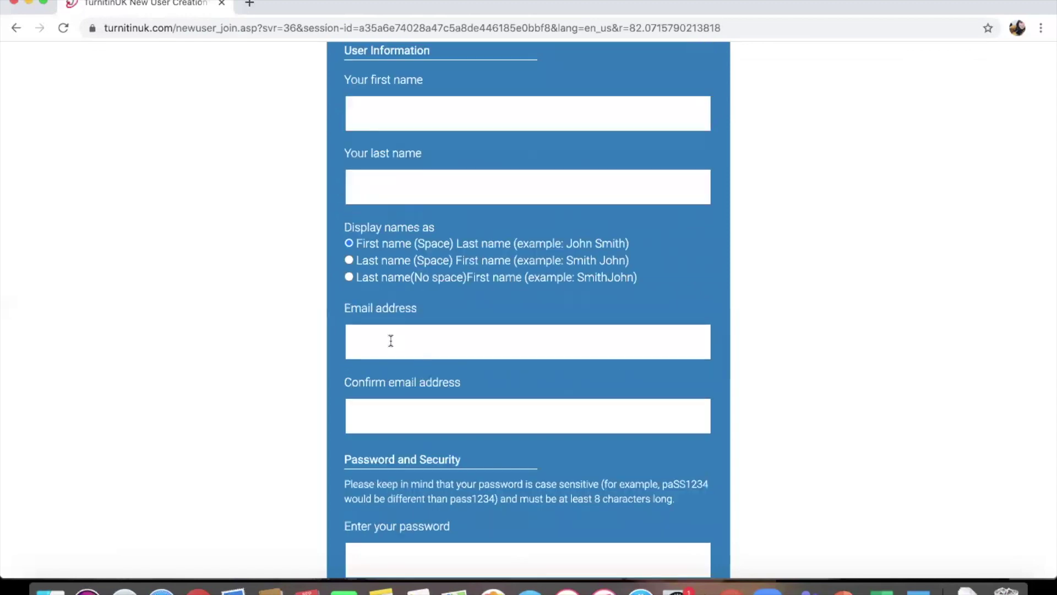
{"action": "scroll", "coordinate": [391, 340], "scroll_direction": "down", "scroll_amount": 5}
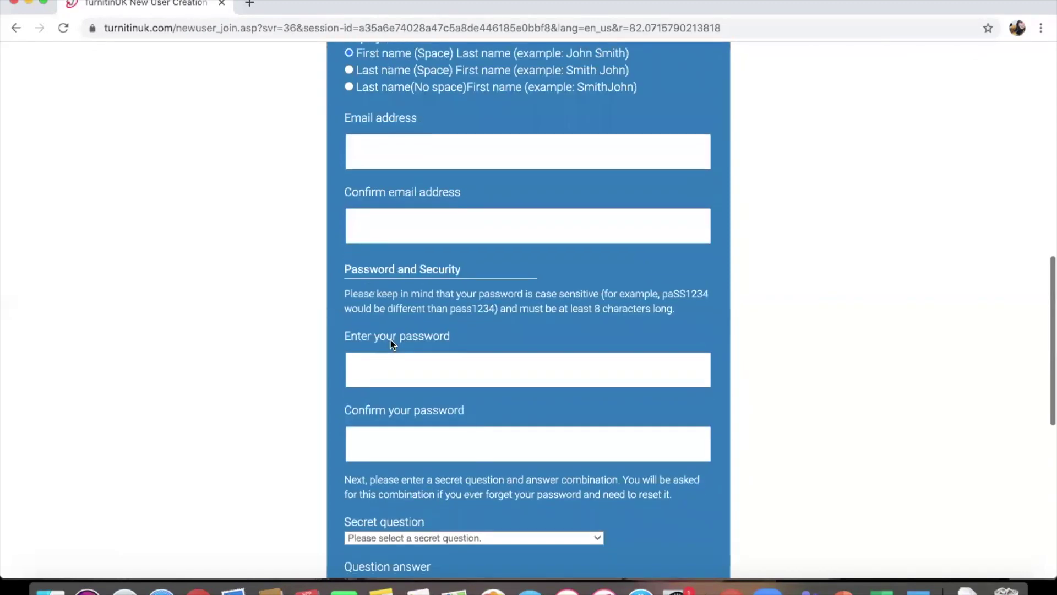
{"action": "scroll", "coordinate": [391, 340], "scroll_direction": "down", "scroll_amount": 4}
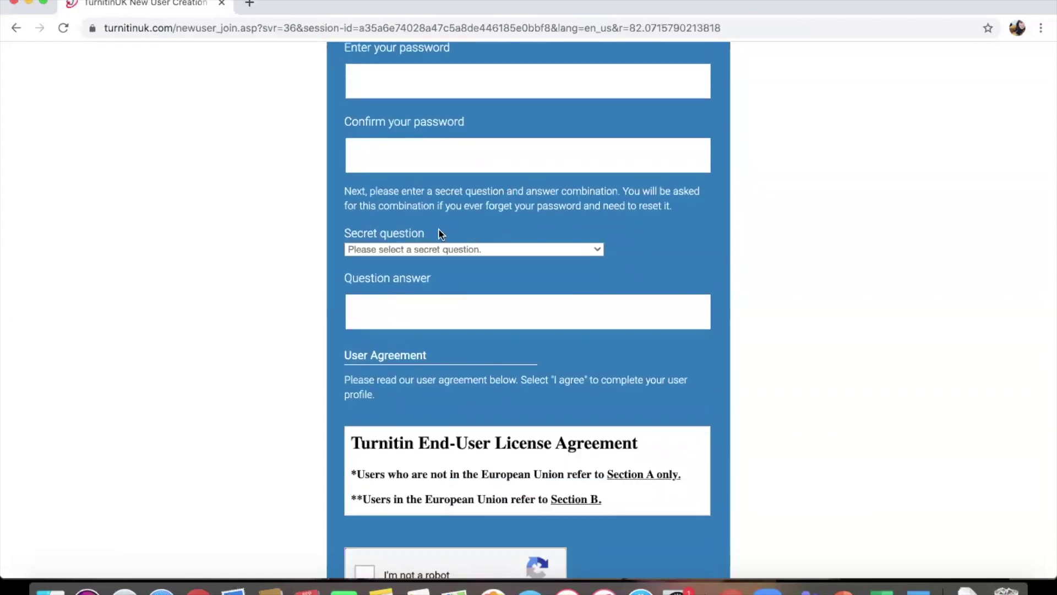
{"action": "scroll", "coordinate": [402, 337], "scroll_direction": "down", "scroll_amount": 3}
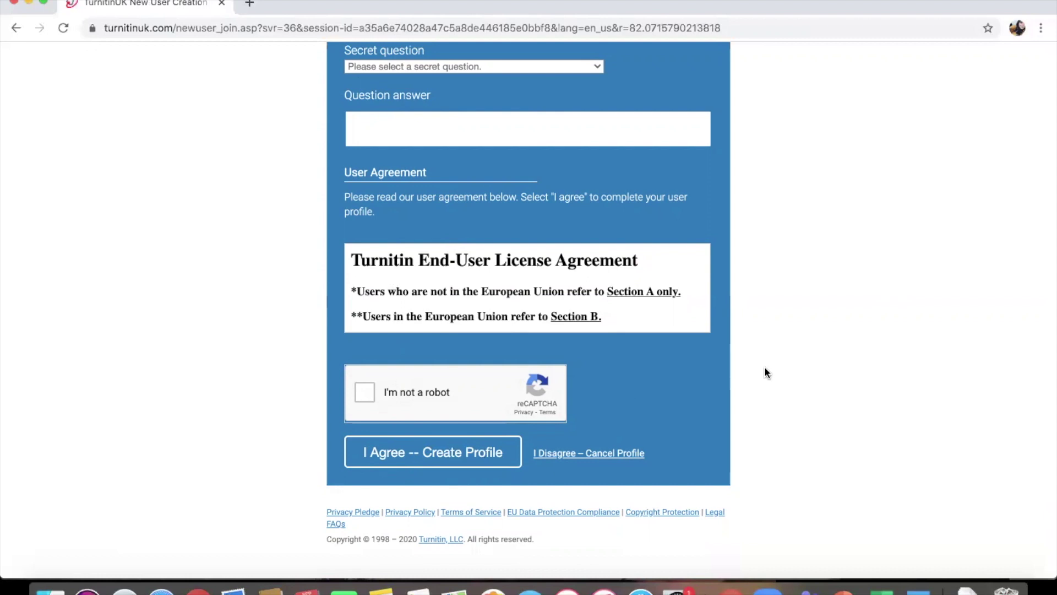
{"action": "scroll", "coordinate": [766, 373], "scroll_direction": "up", "scroll_amount": 10}
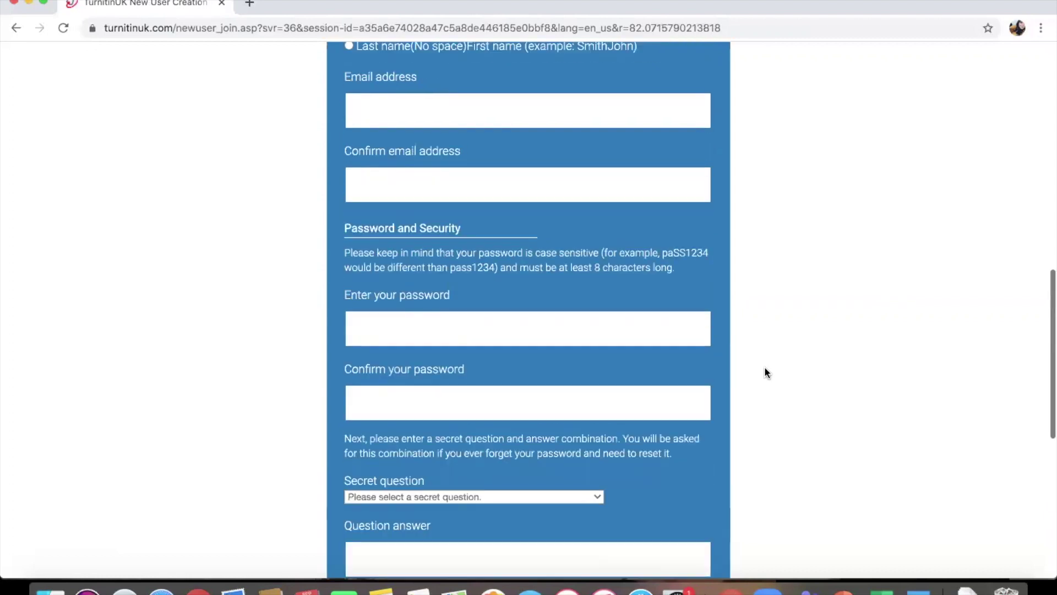
{"action": "scroll", "coordinate": [765, 373], "scroll_direction": "up", "scroll_amount": 7}
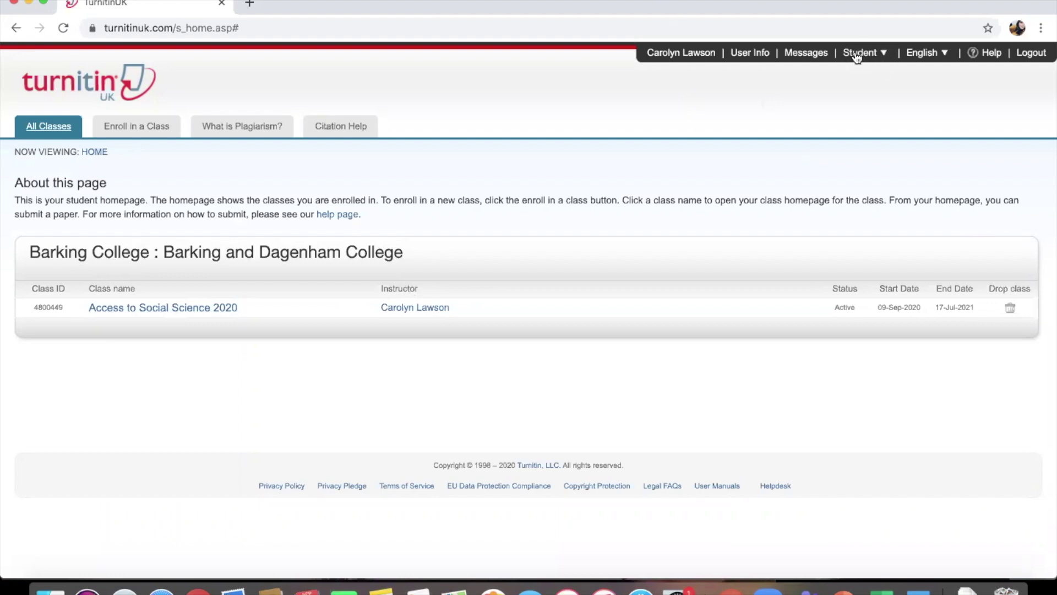
- Open the Access to Social Science 2020 class and choose Submit for Note taking note making
{"action": "left_click", "coordinate": [207, 314]}
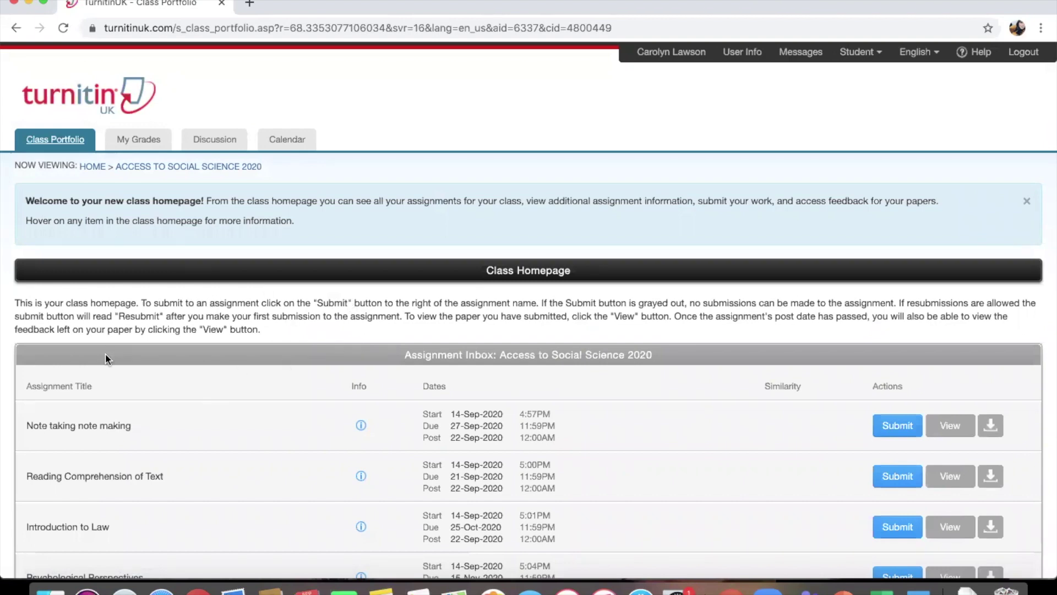
{"action": "scroll", "coordinate": [106, 391], "scroll_direction": "down", "scroll_amount": 5}
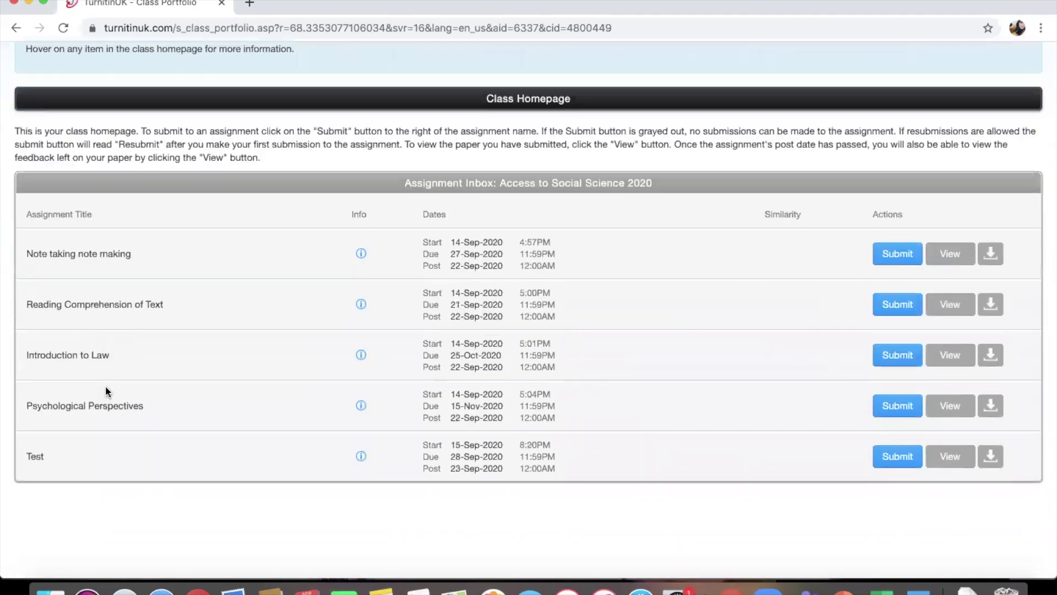
{"action": "scroll", "coordinate": [105, 391], "scroll_direction": "up", "scroll_amount": 2}
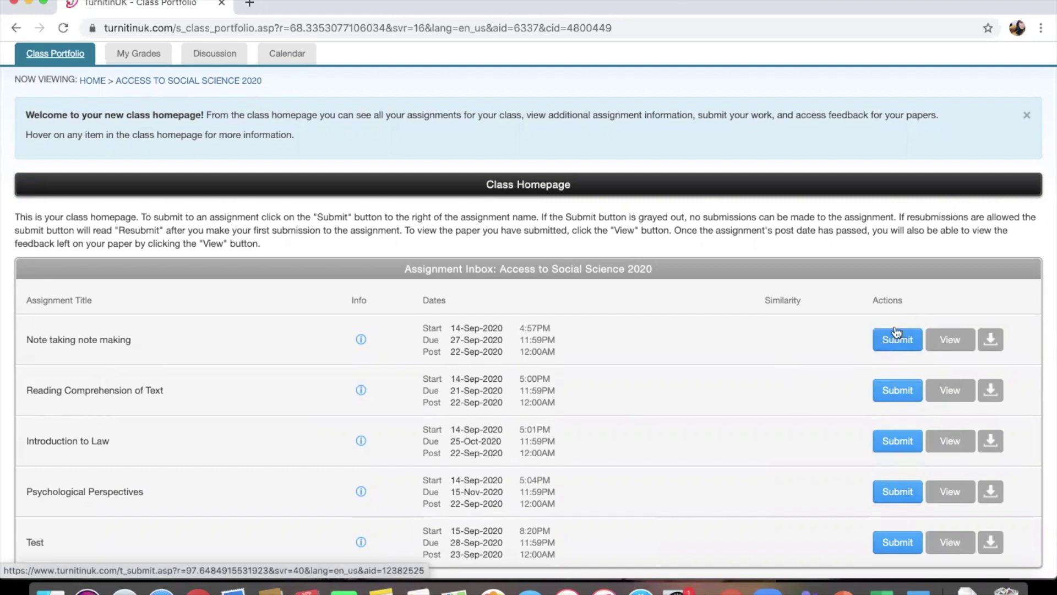
{"action": "left_click", "coordinate": [903, 346]}
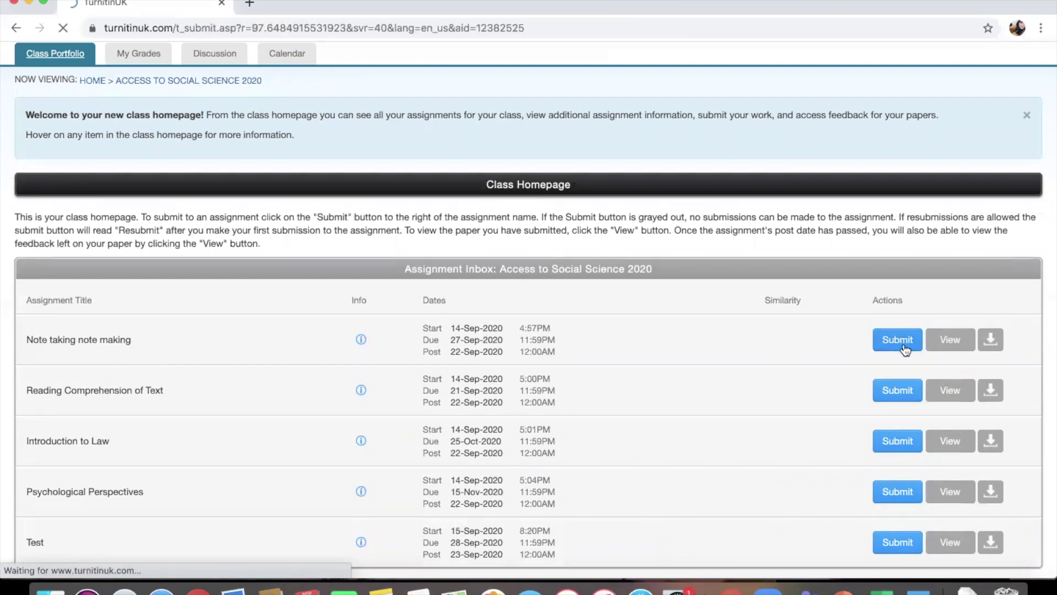
- Enter the submission title and review the upload options for Assignment 1 .docx
{"action": "scroll", "coordinate": [388, 341], "scroll_direction": "down", "scroll_amount": 3}
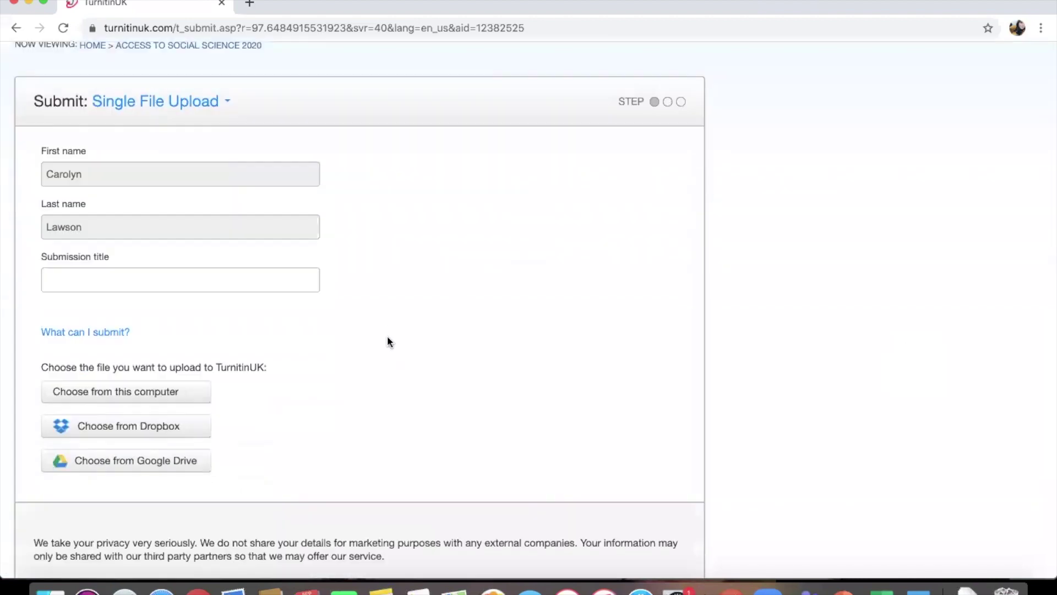
{"action": "left_click", "coordinate": [118, 262]}
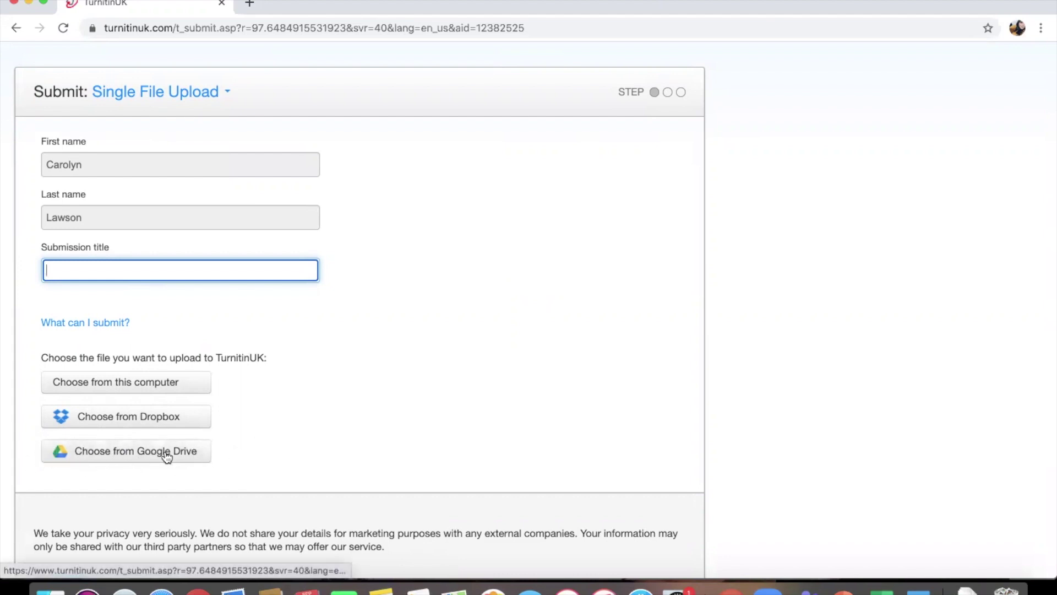
{"action": "scroll", "coordinate": [294, 485], "scroll_direction": "down", "scroll_amount": 3}
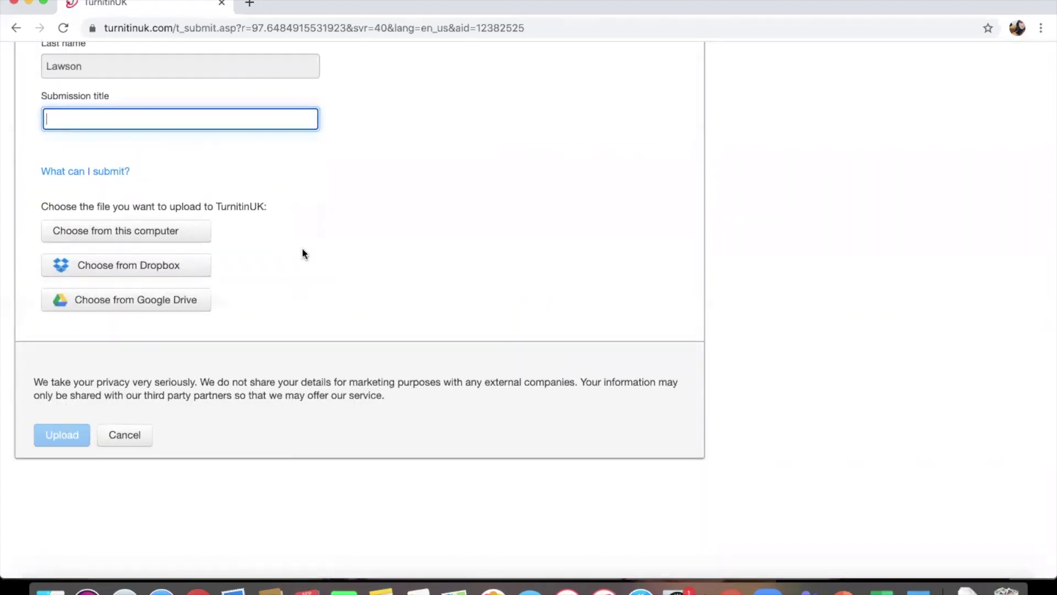
{"action": "scroll", "coordinate": [301, 254], "scroll_direction": "up", "scroll_amount": 4}
{"action": "scroll", "coordinate": [247, 209], "scroll_direction": "down", "scroll_amount": 3}
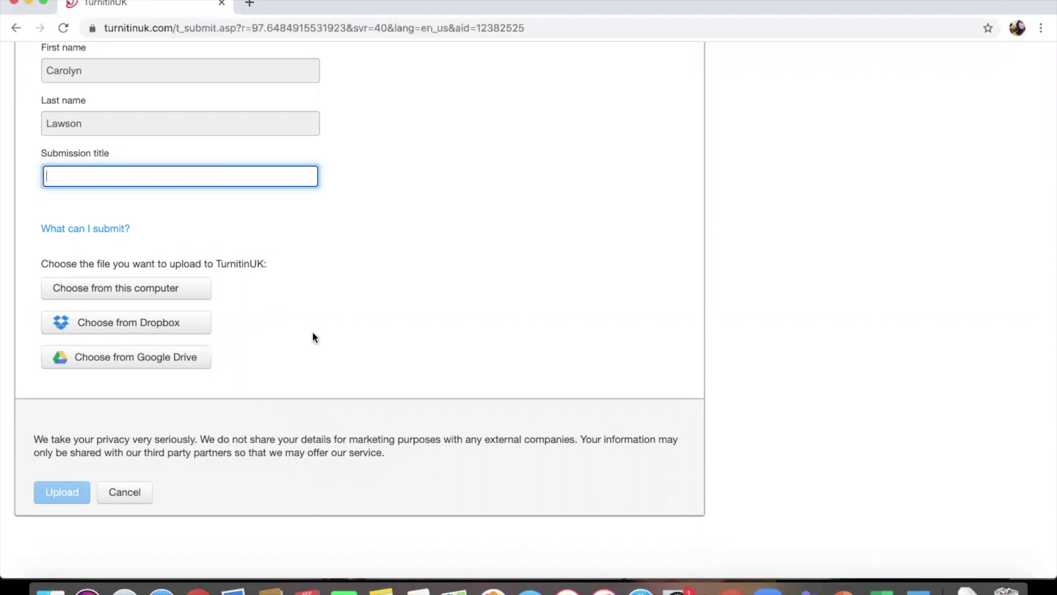
{"action": "scroll", "coordinate": [315, 328], "scroll_direction": "up", "scroll_amount": 3}
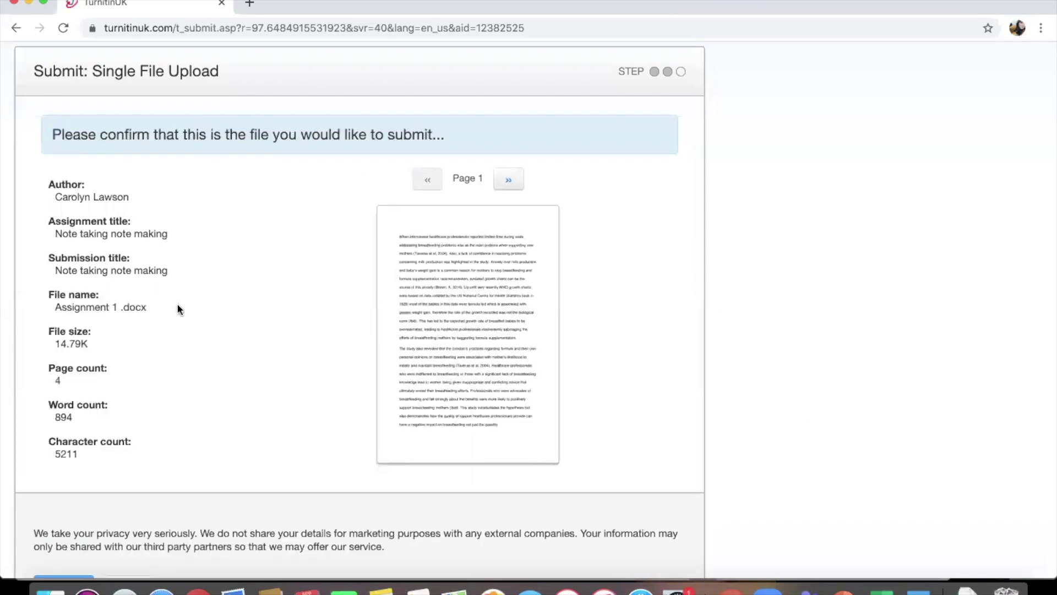
- Confirm the Assignment 1 .docx upload, read the receipt, and return to the assignment list
{"action": "scroll", "coordinate": [190, 353], "scroll_direction": "down", "scroll_amount": 5}
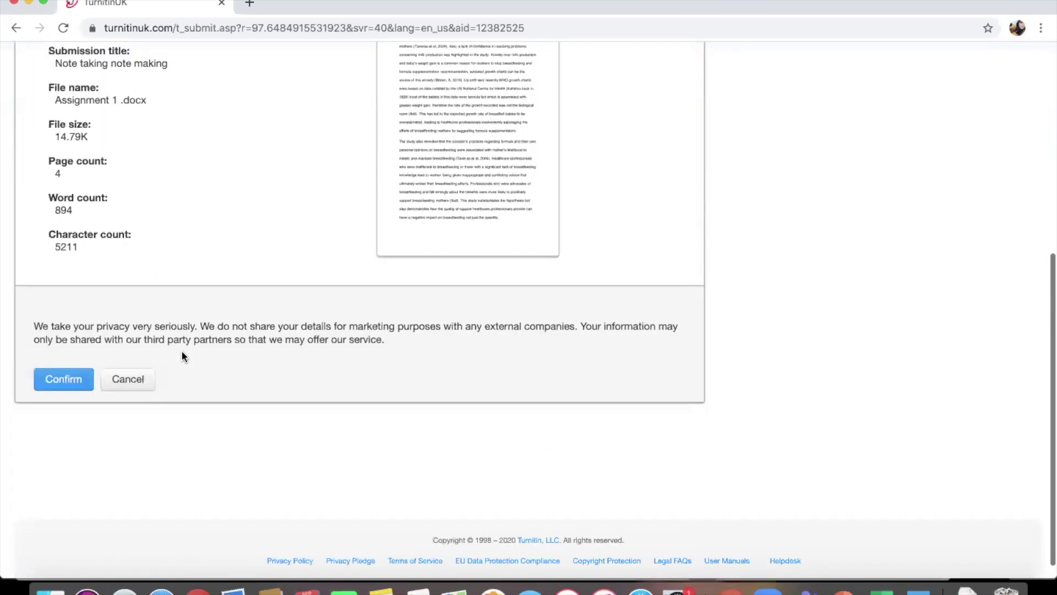
{"action": "left_click", "coordinate": [61, 380]}
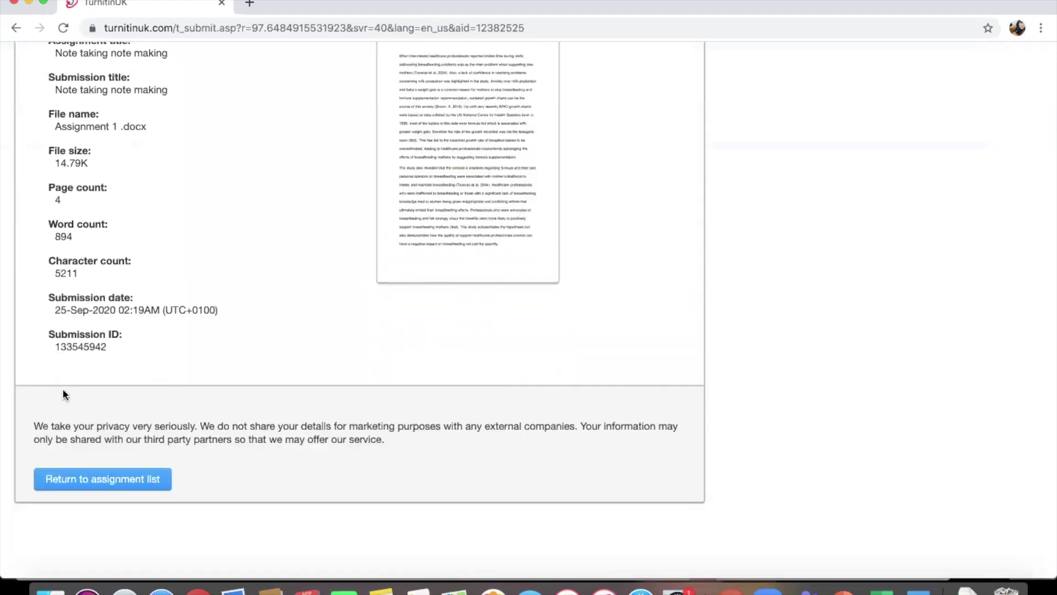
{"action": "scroll", "coordinate": [65, 398], "scroll_direction": "up", "scroll_amount": 5}
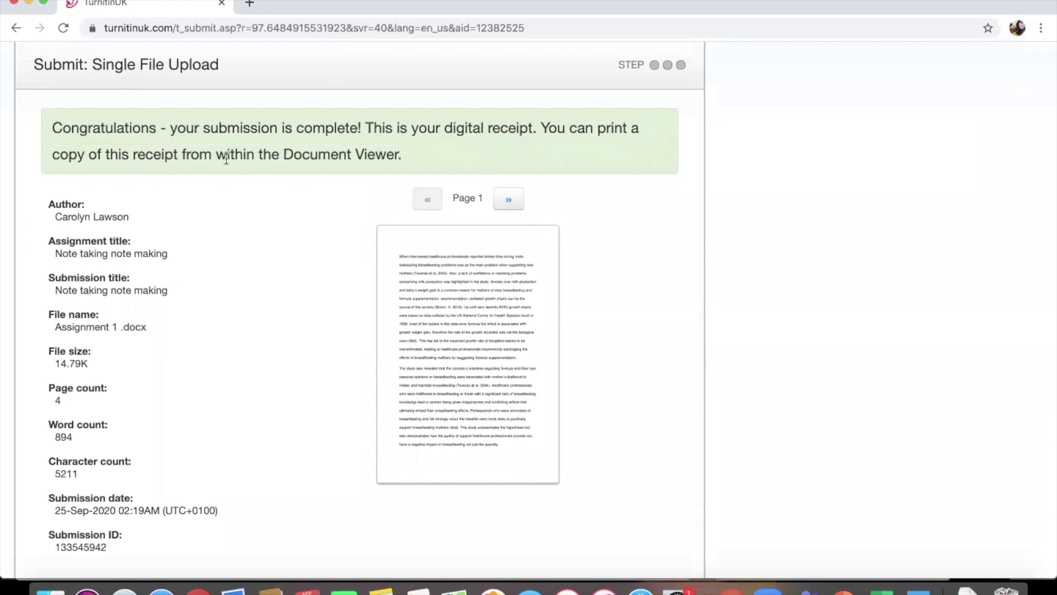
{"action": "scroll", "coordinate": [226, 158], "scroll_direction": "up", "scroll_amount": 3}
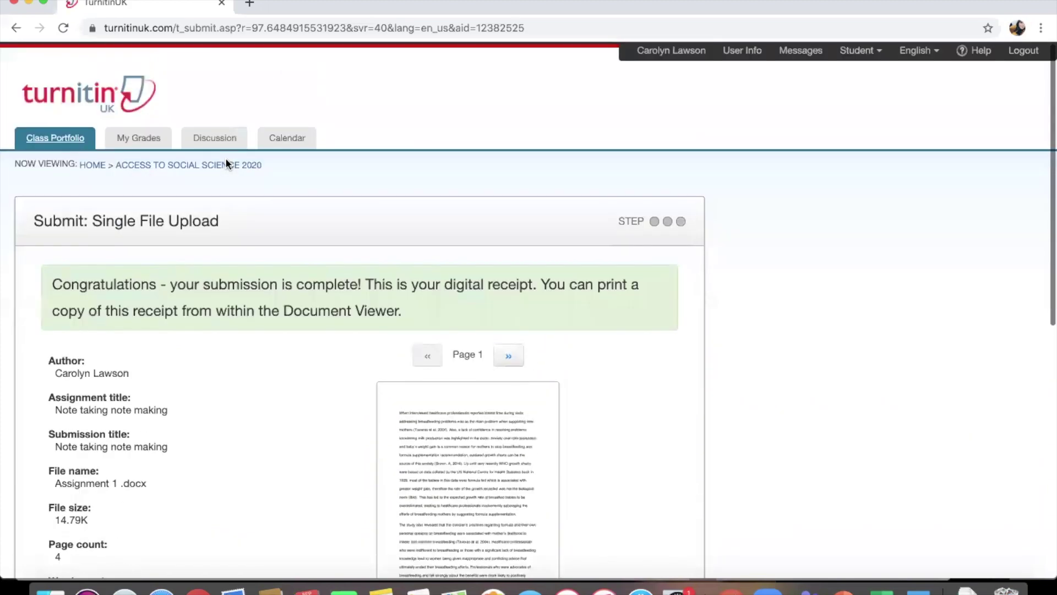
{"action": "scroll", "coordinate": [225, 160], "scroll_direction": "down", "scroll_amount": 7}
{"action": "left_click", "coordinate": [139, 427]}
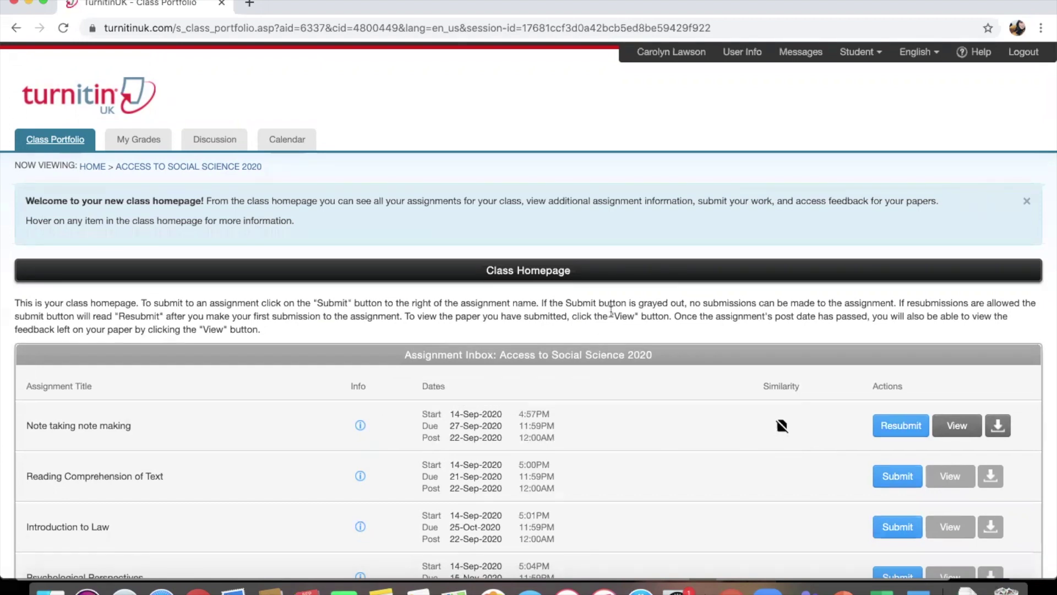
- Scroll the Assignment Inbox to check Resubmit and View beside Note taking note making
{"action": "scroll", "coordinate": [609, 313], "scroll_direction": "down", "scroll_amount": 5}
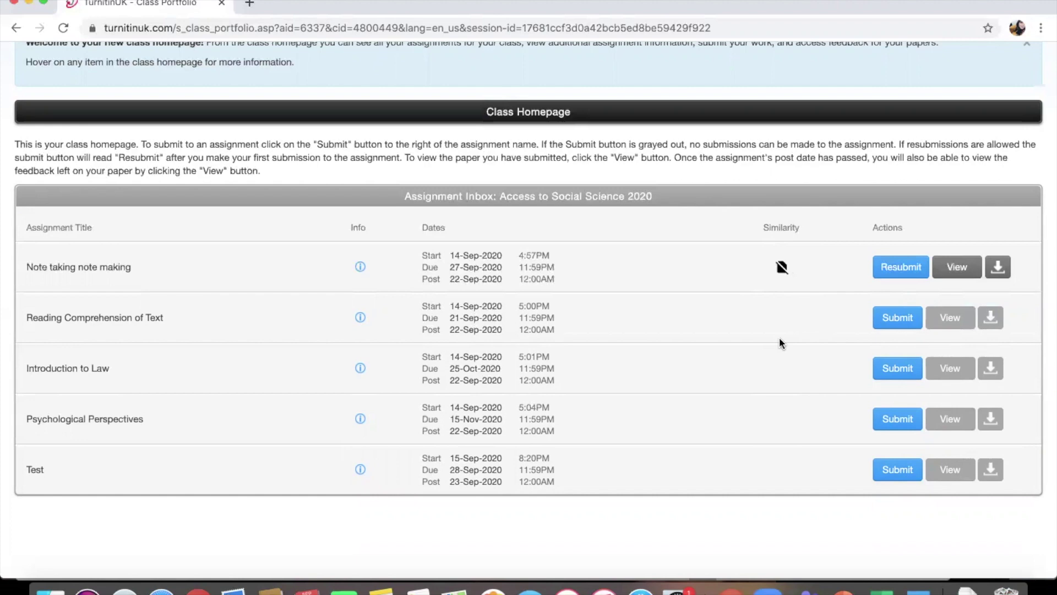
{"action": "scroll", "coordinate": [709, 299], "scroll_direction": "up", "scroll_amount": 3}
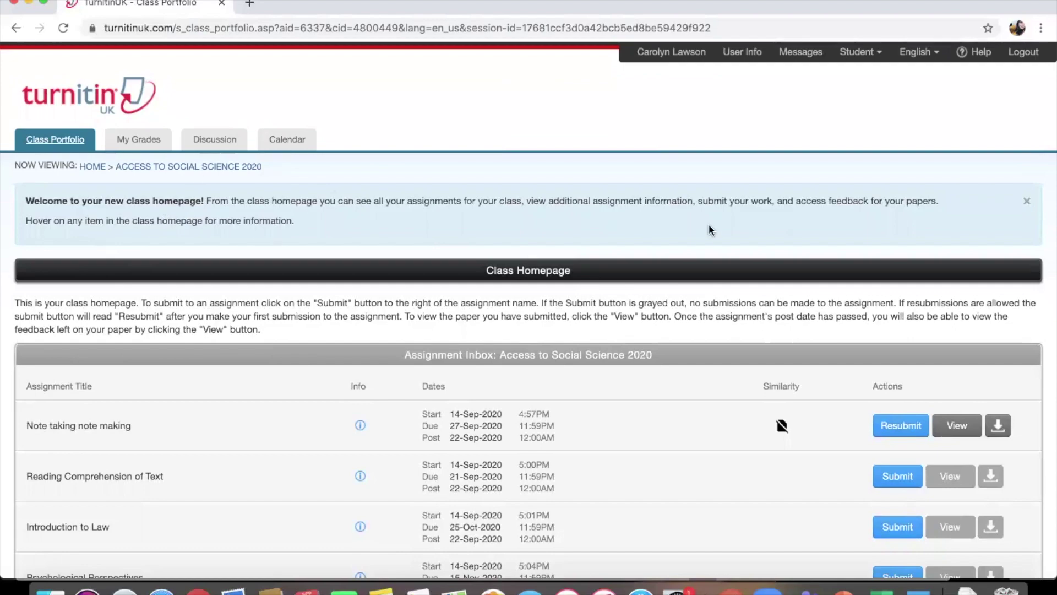
{"action": "scroll", "coordinate": [710, 230], "scroll_direction": "down", "scroll_amount": 5}
{"action": "scroll", "coordinate": [709, 230], "scroll_direction": "up", "scroll_amount": 3}
{"action": "scroll", "coordinate": [710, 230], "scroll_direction": "down", "scroll_amount": 3}
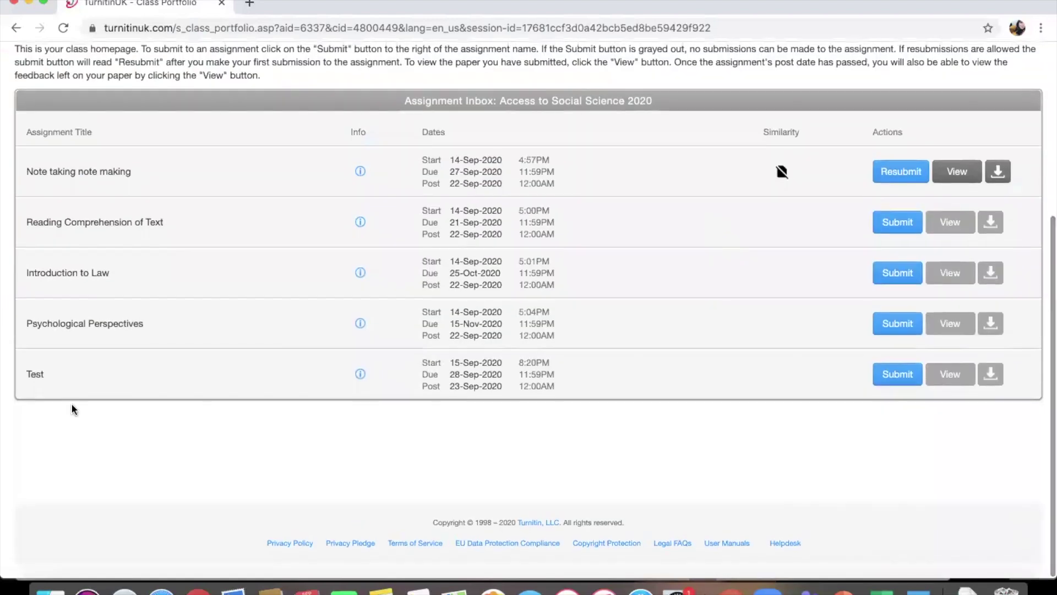